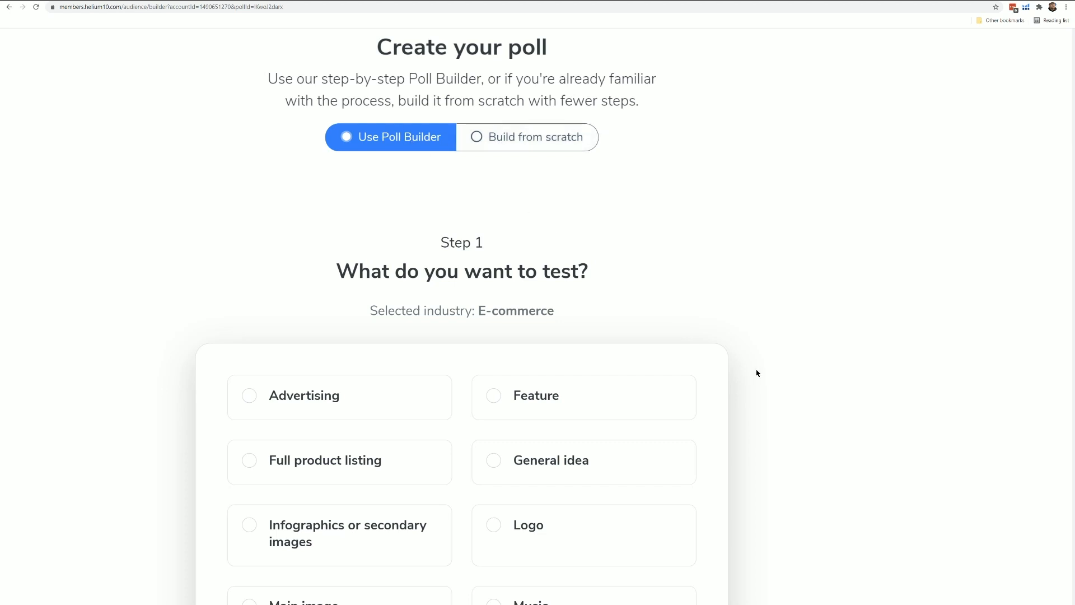
# - Choose Main image as the item to test in the e-commerce poll
pyautogui.scroll(-1, 756, 372)
pyautogui.scroll(-3, 465, 323)
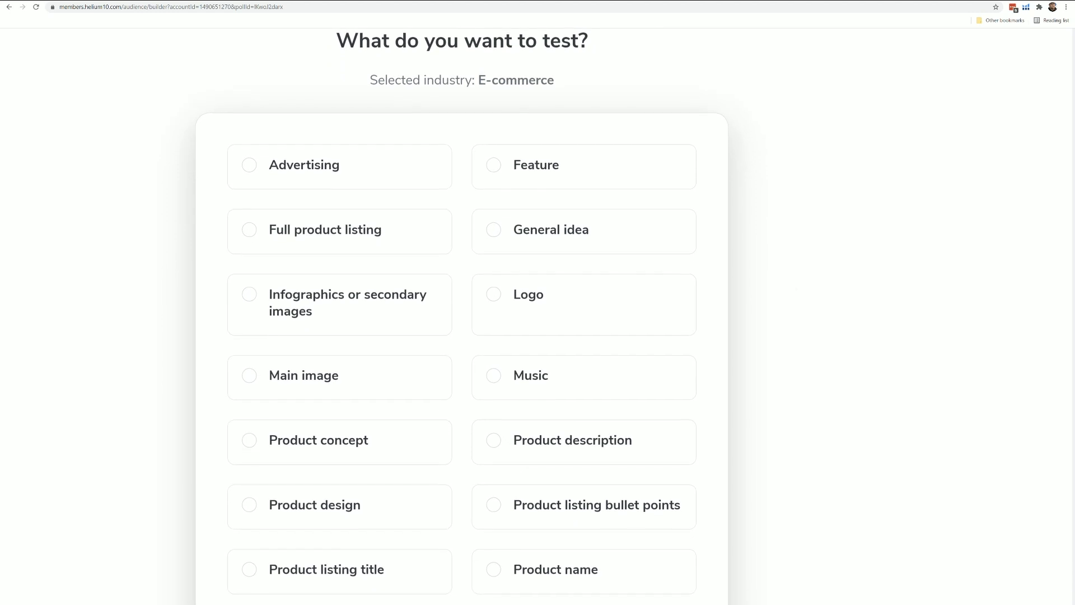
pyautogui.scroll(-1, 756, 379)
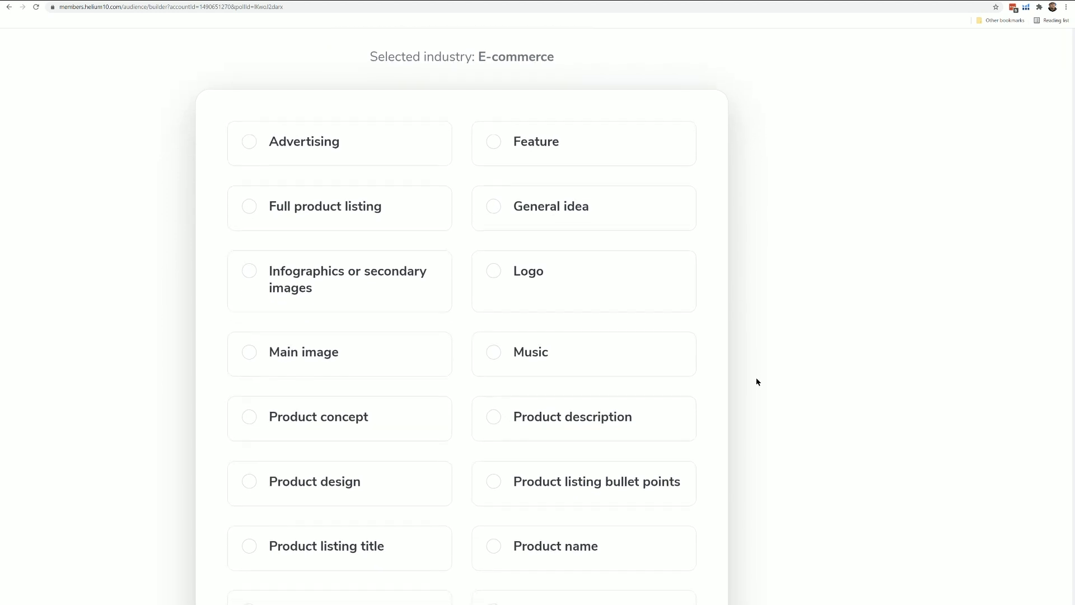
pyautogui.click(268, 358)
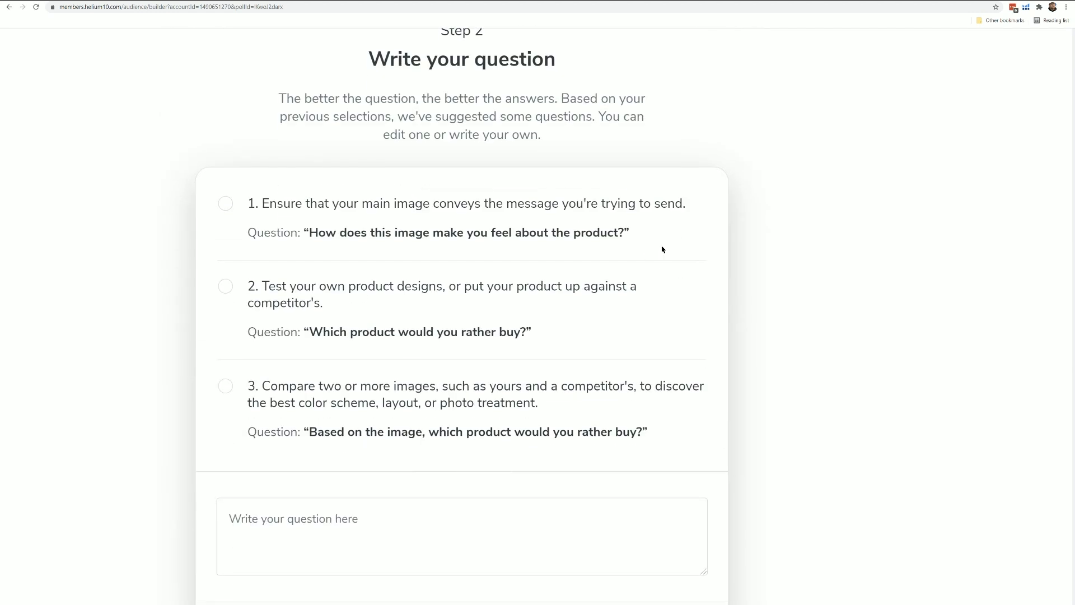
# - Write the question "If you were searching for a coffin shelf, which of these thumbnail images would make you most want to click on the Amazon listing"
pyautogui.scroll(15, 751, 260)
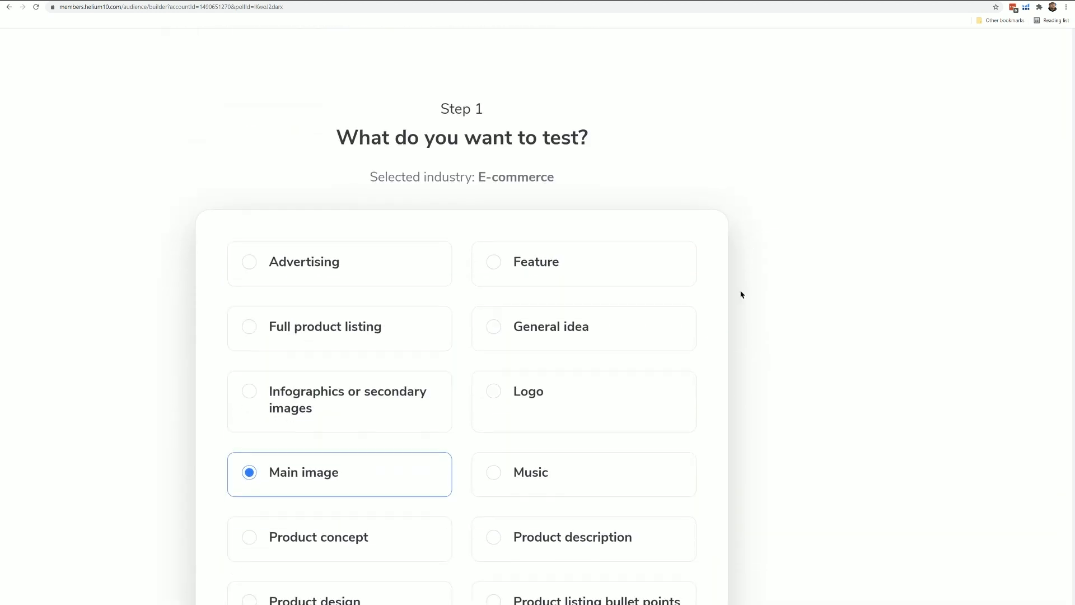
pyautogui.scroll(-1, 604, 350)
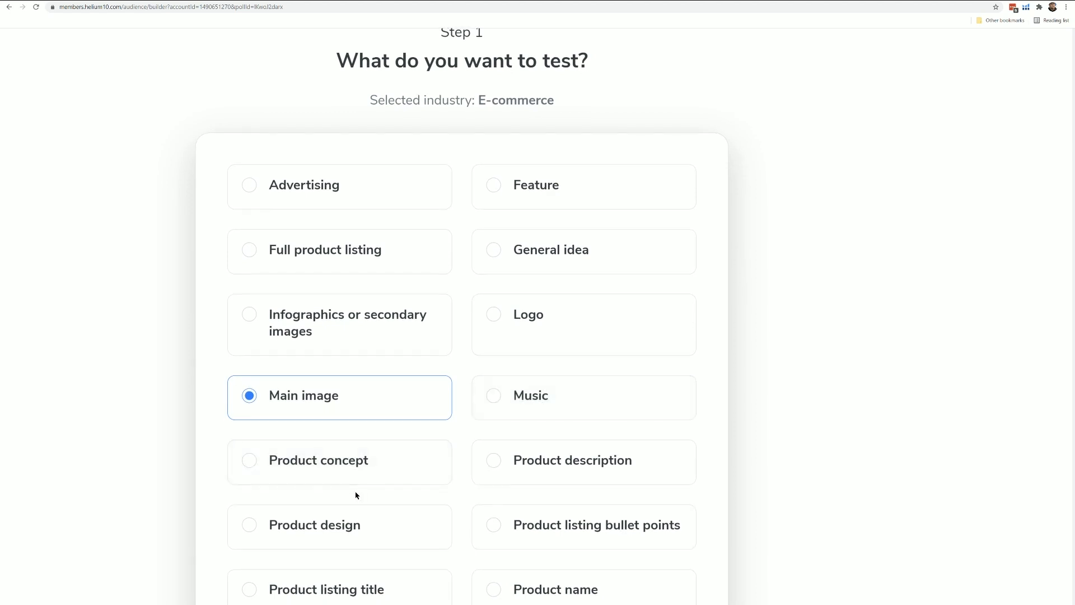
pyautogui.scroll(-3, 459, 527)
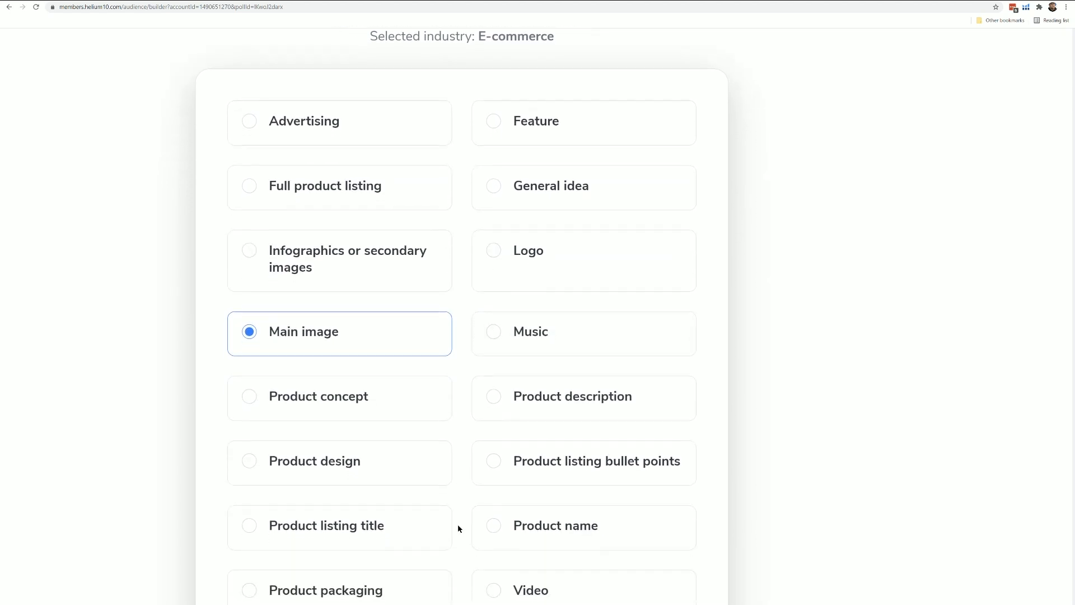
pyautogui.scroll(-1, 459, 526)
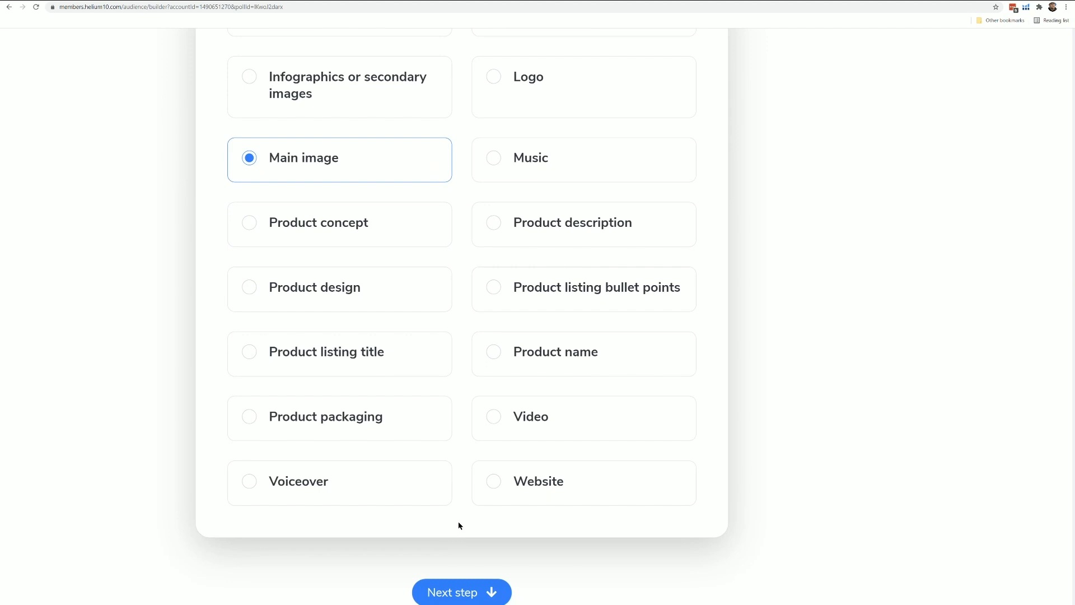
pyautogui.scroll(-8, 484, 552)
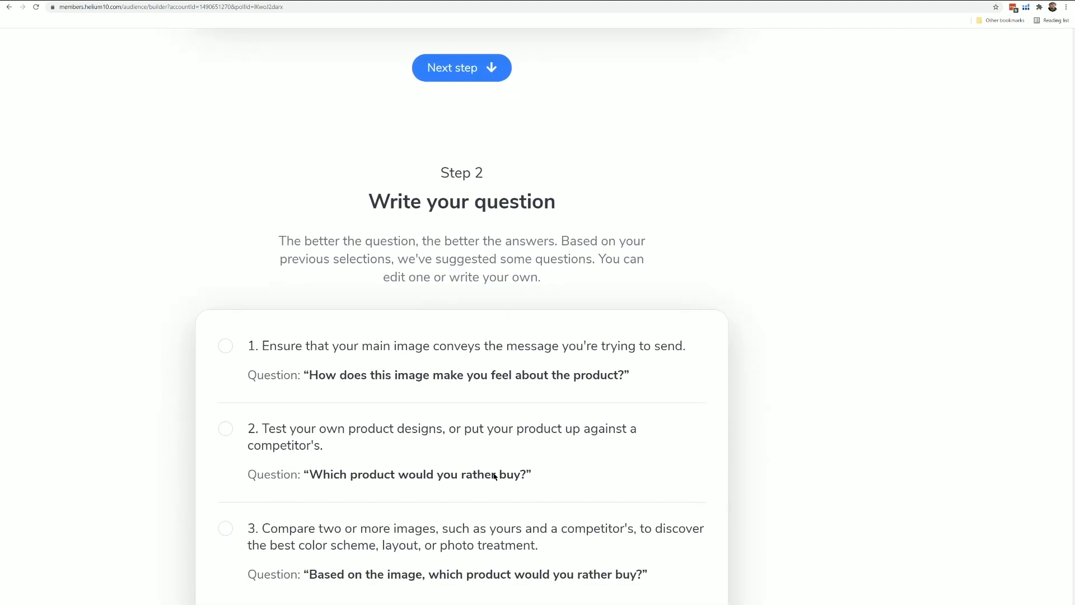
pyautogui.scroll(-1, 452, 210)
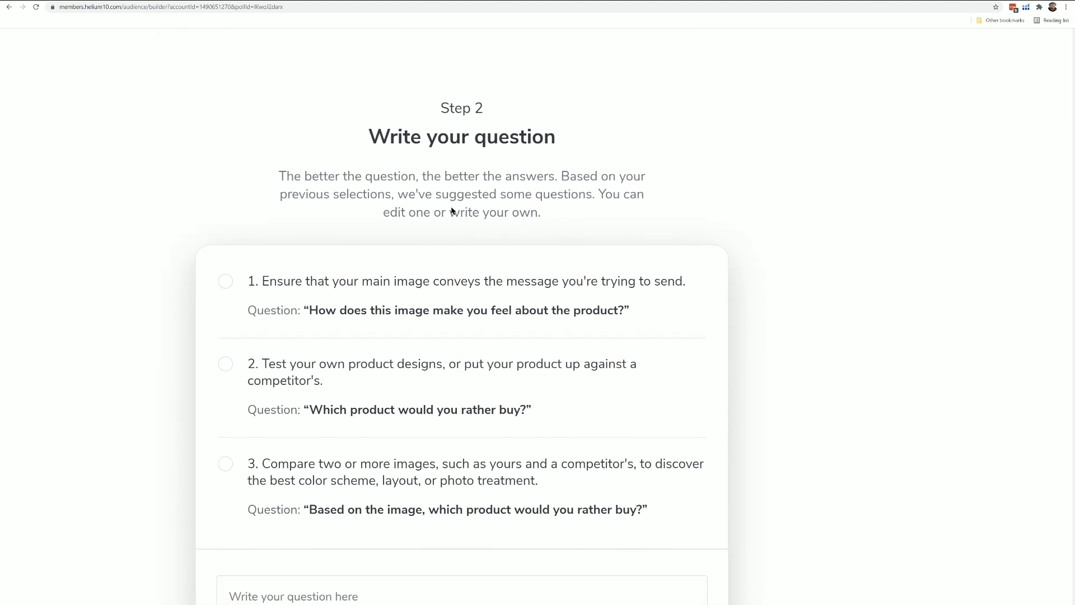
pyautogui.scroll(-2, 453, 211)
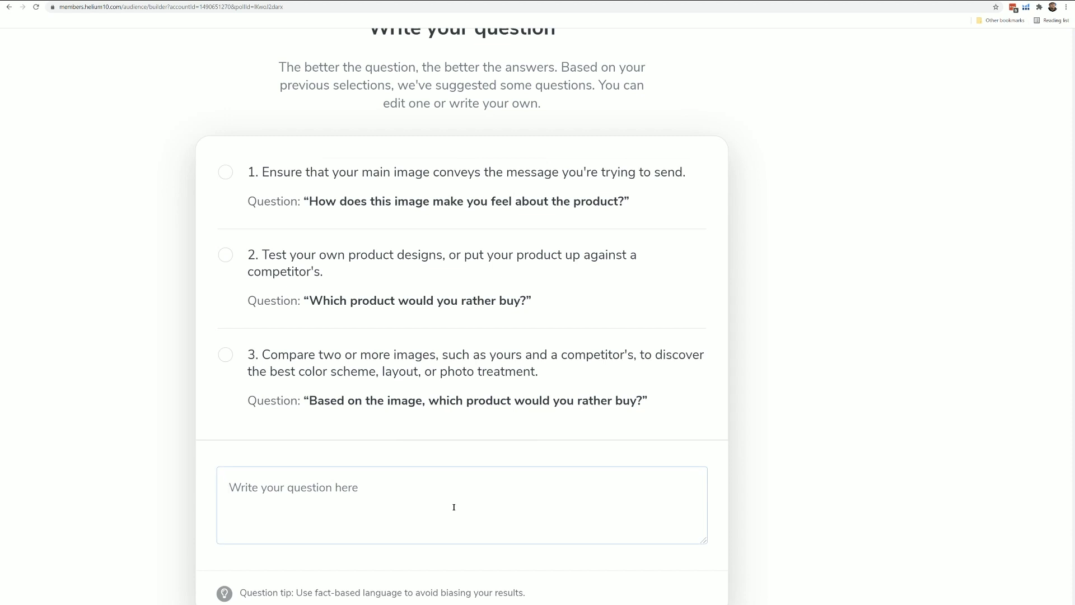
pyautogui.write('If you were')
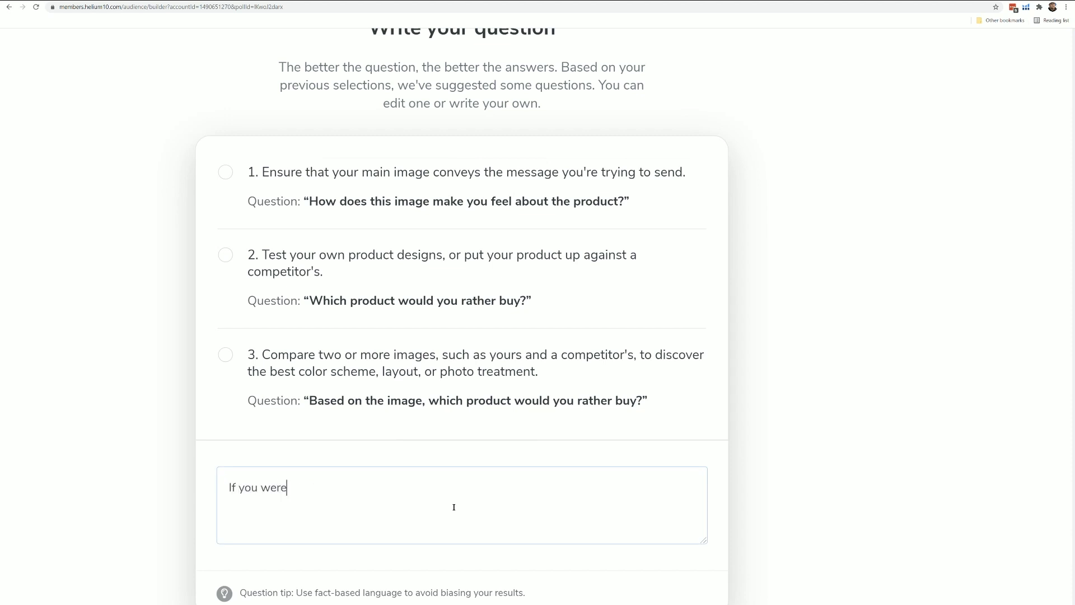
pyautogui.write(' searching for a coffin shelf, ')
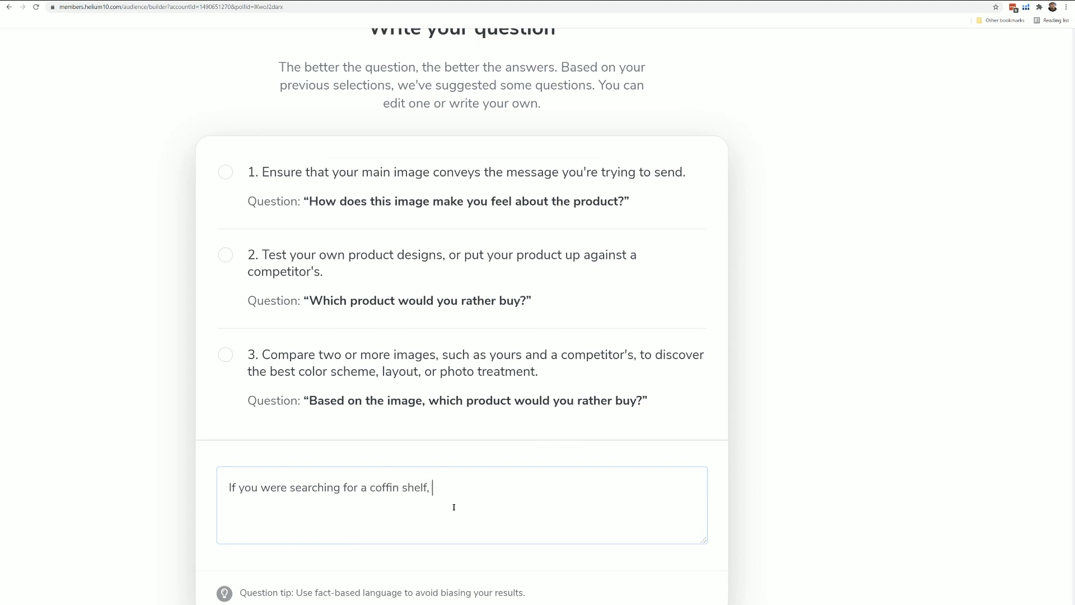
pyautogui.write('which of these thumbnail')
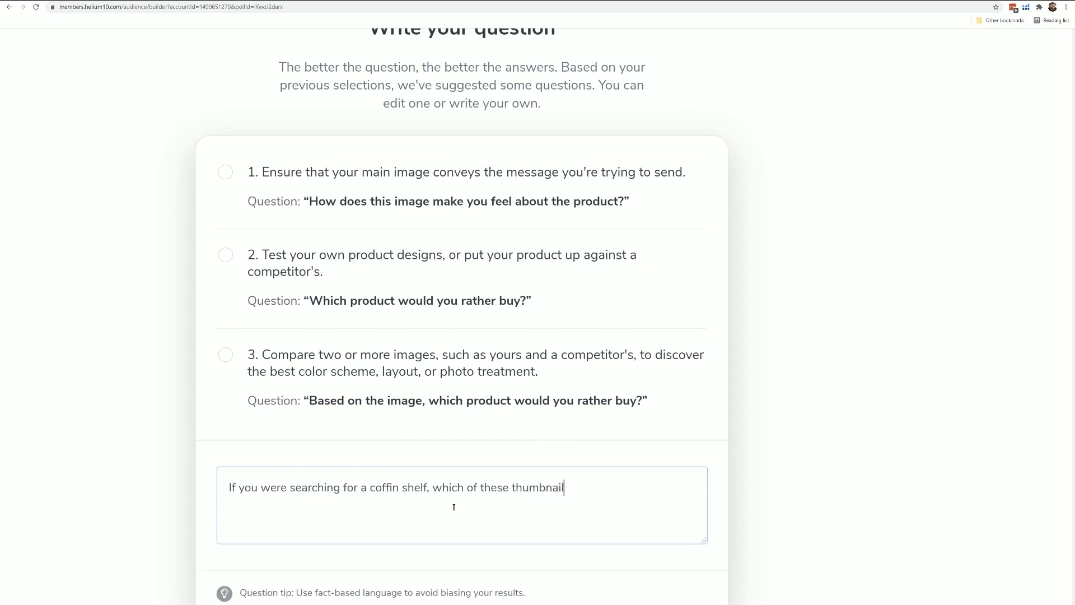
pyautogui.write(' images would make you')
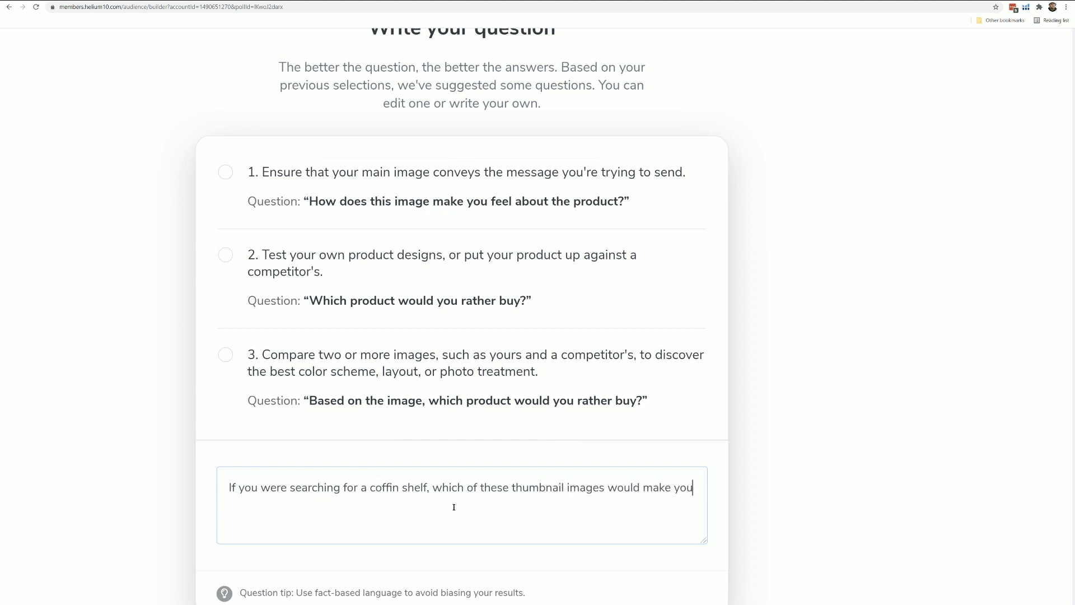
pyautogui.write(' most want to click on the A')
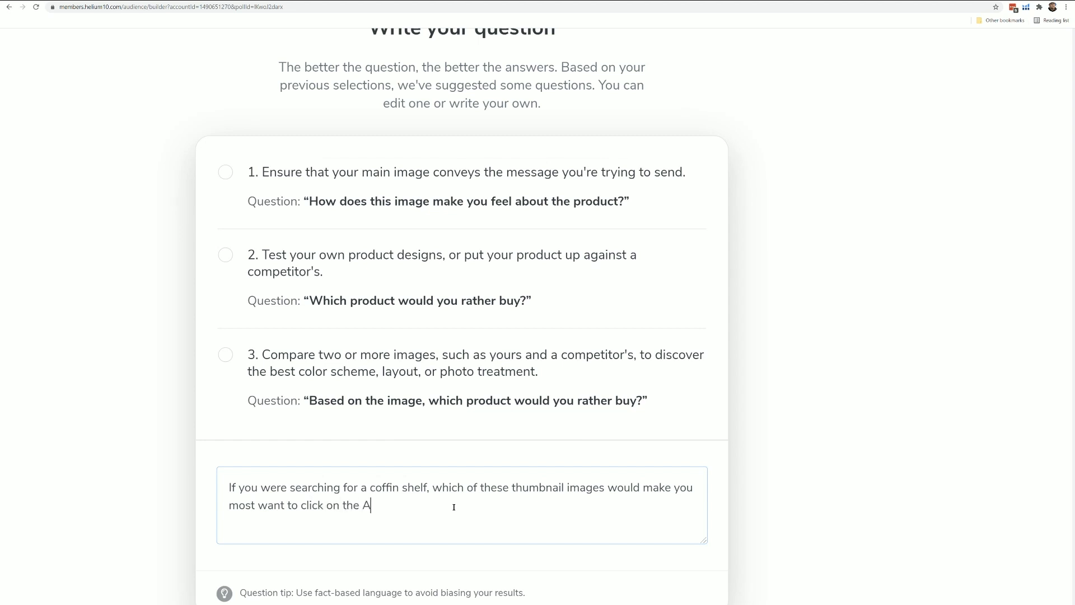
pyautogui.write('mazon listing')
# - Upload three coffin shelf thumbnail images as poll options A, B and C
pyautogui.scroll(-3, 454, 506)
pyautogui.scroll(-8, 454, 507)
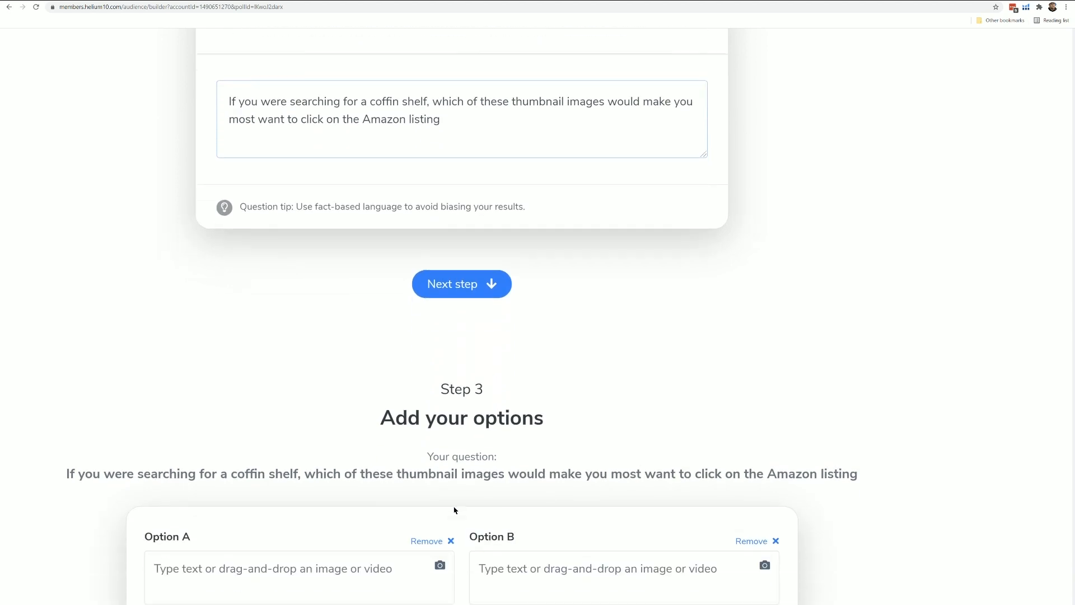
pyautogui.scroll(-3, 454, 510)
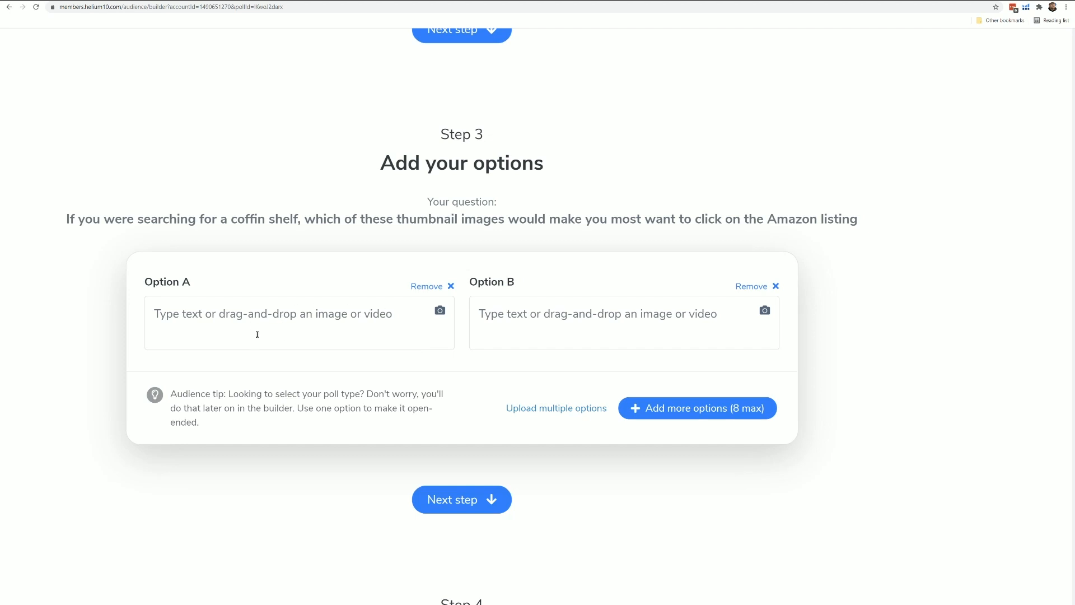
pyautogui.click(440, 311)
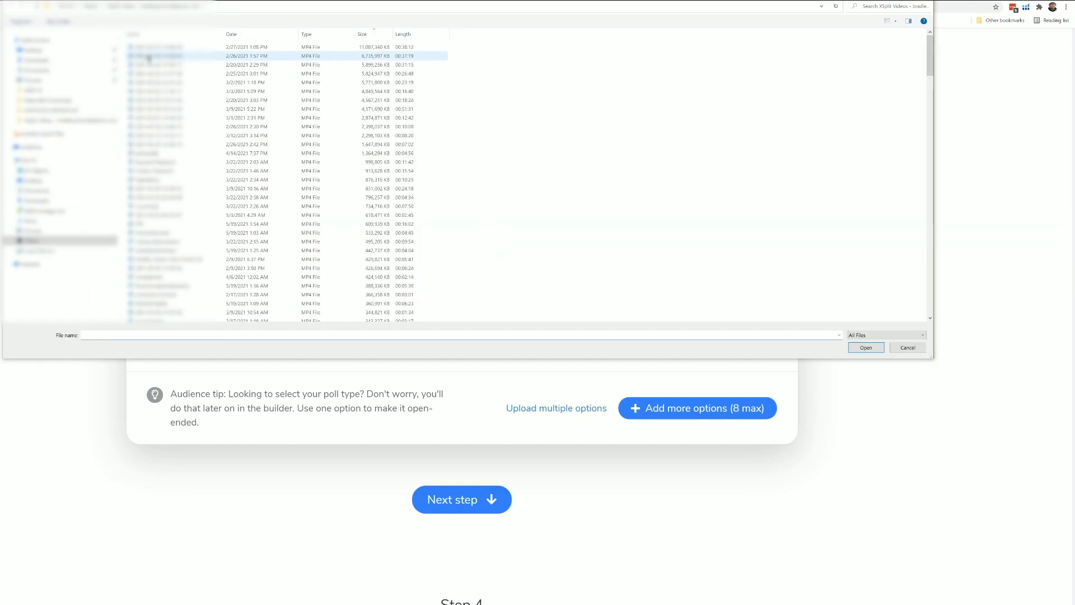
pyautogui.doubleClick(147, 57)
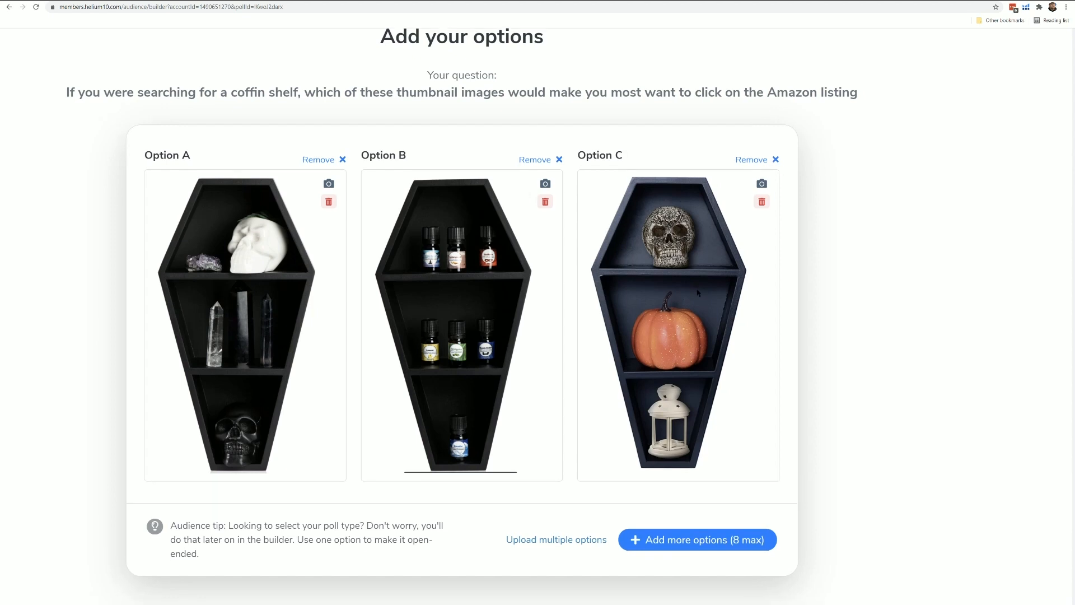
# - Build a custom audience for the poll that targets Amazon Prime members
pyautogui.scroll(-2, 698, 292)
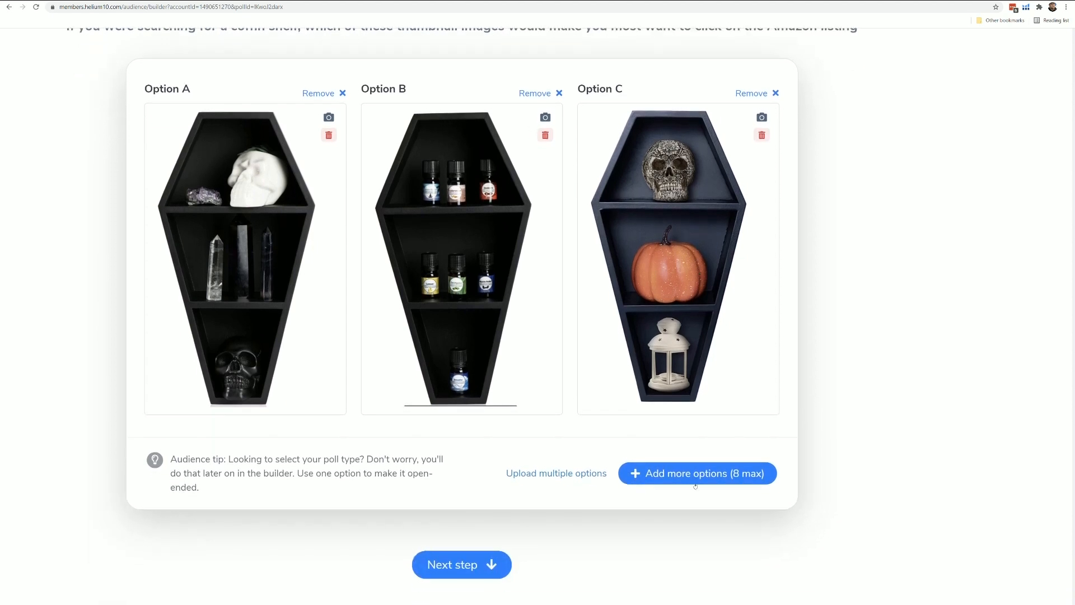
pyautogui.scroll(-5, 696, 425)
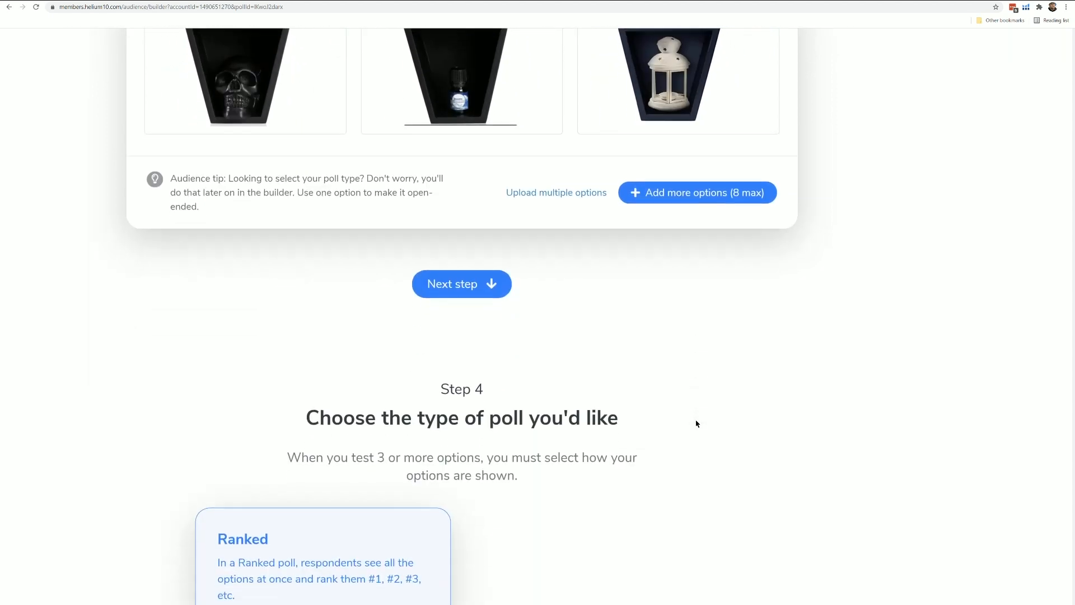
pyautogui.scroll(-5, 697, 424)
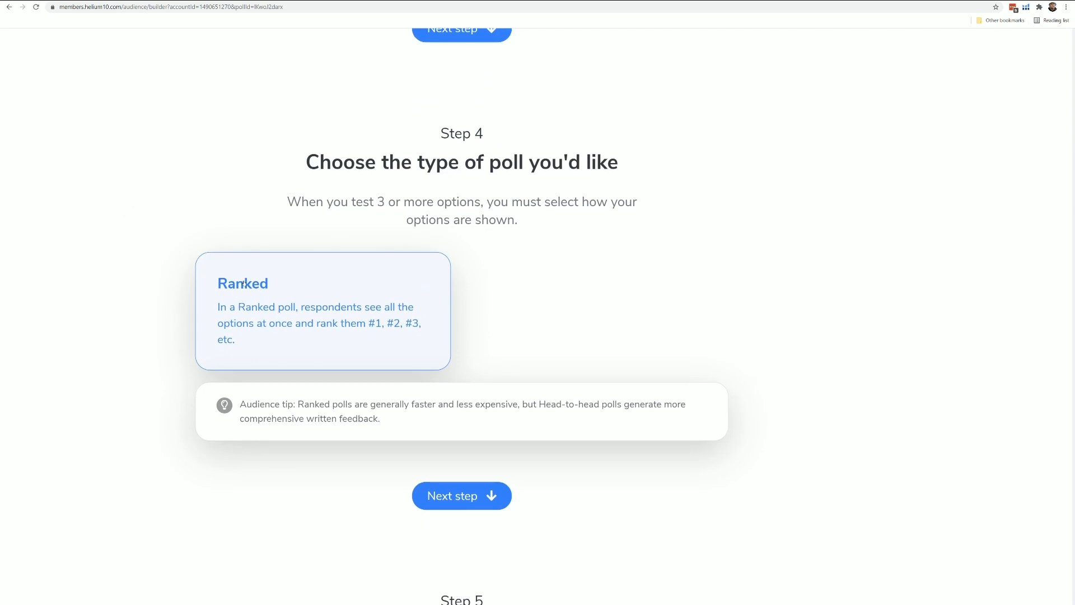
pyautogui.scroll(-1, 384, 318)
pyautogui.scroll(-8, 384, 317)
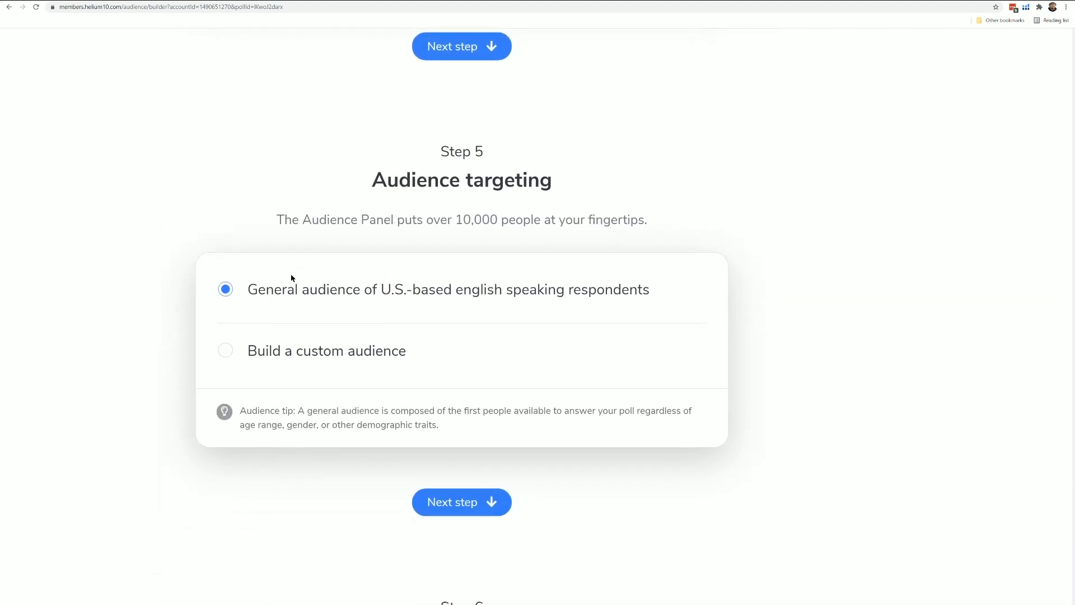
pyautogui.click(319, 356)
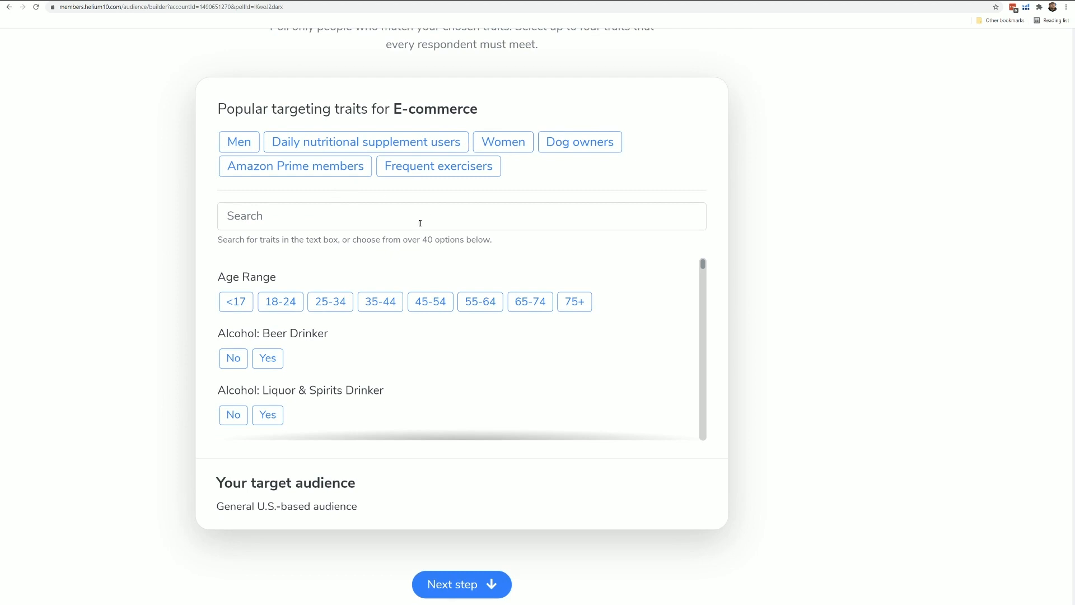
pyautogui.click(299, 170)
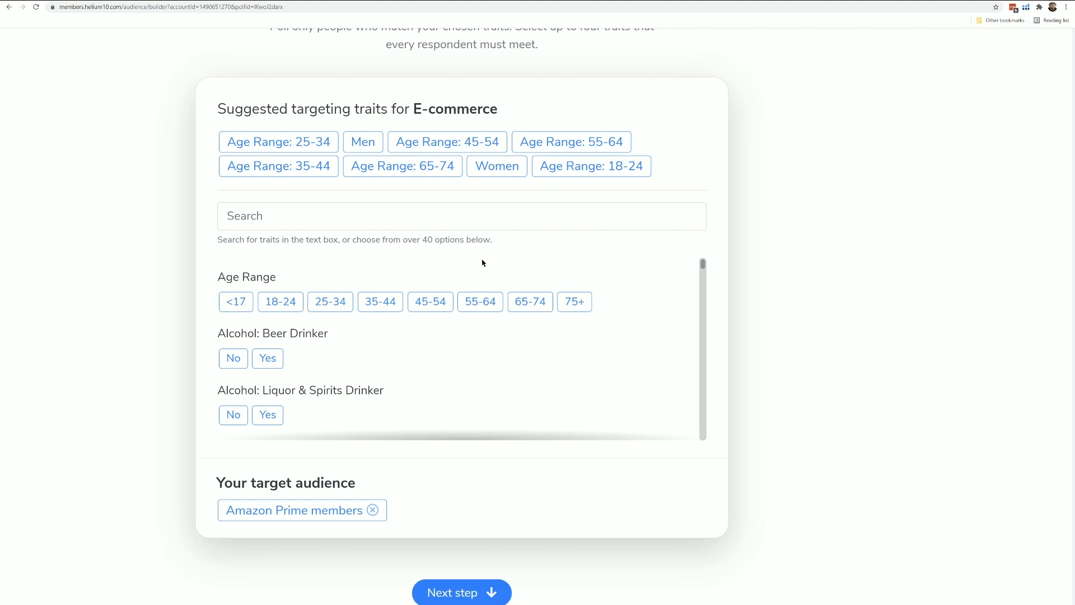
# - Look through the list of additional targeting traits and continue to the audience size choice
pyautogui.scroll(-7, 506, 318)
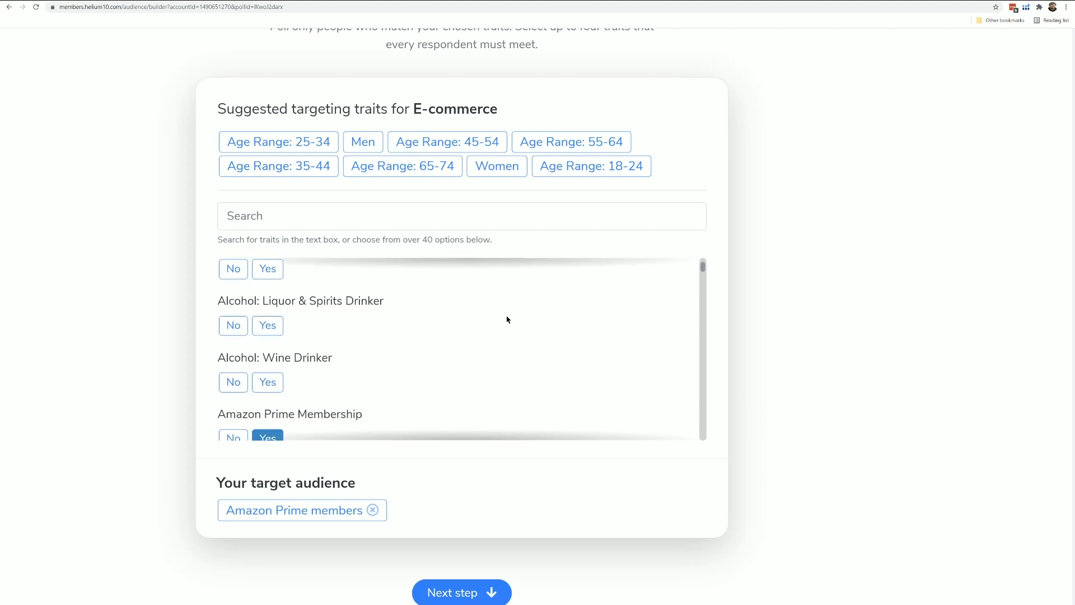
pyautogui.scroll(-6, 507, 319)
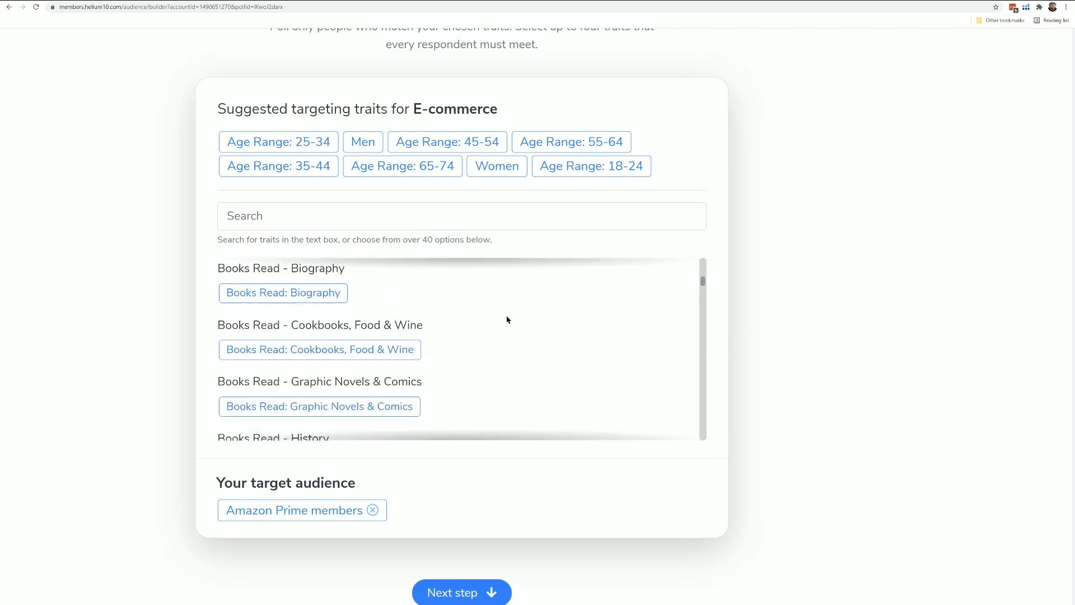
pyautogui.scroll(-6, 507, 320)
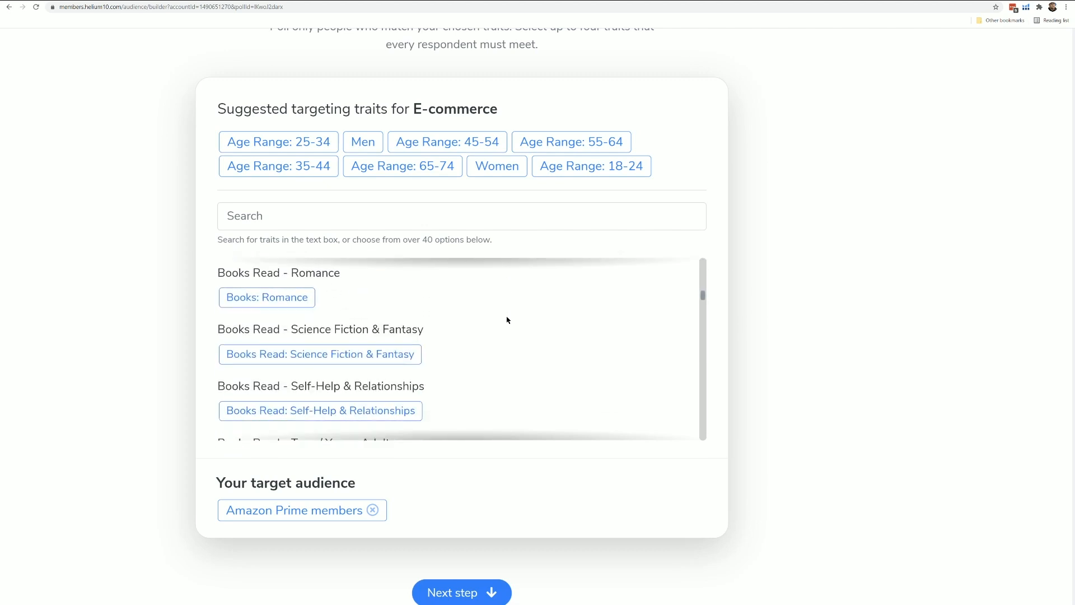
pyautogui.scroll(-5, 507, 319)
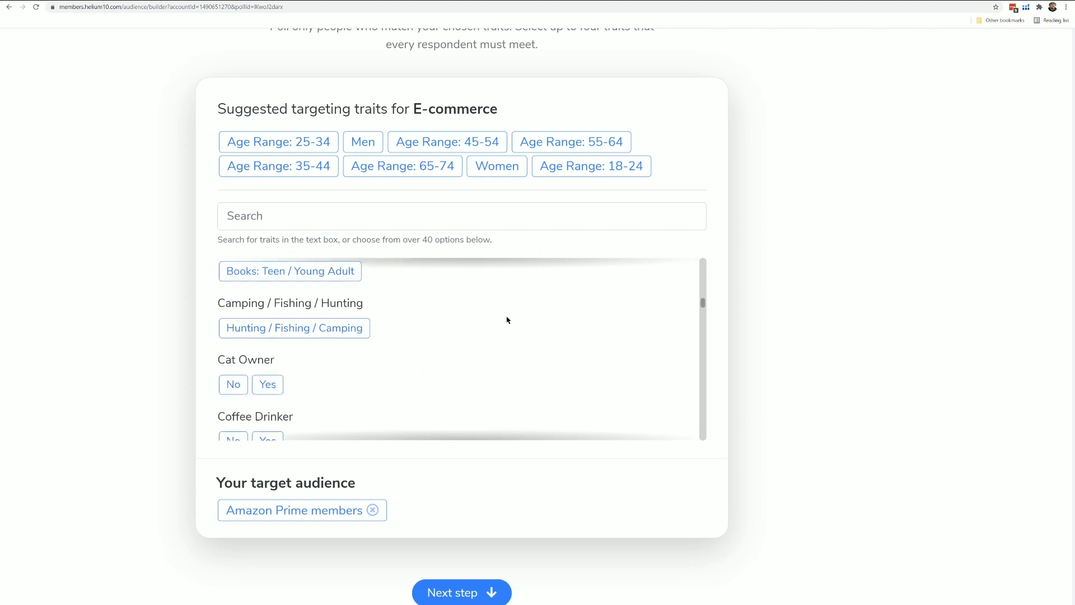
pyautogui.scroll(-3, 507, 319)
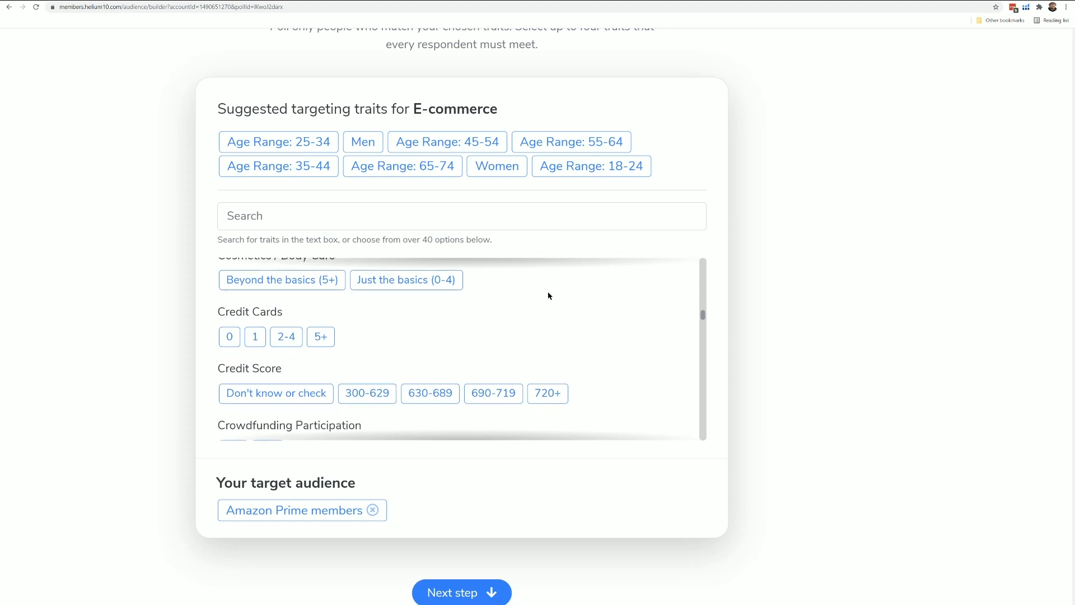
pyautogui.scroll(-1, 582, 364)
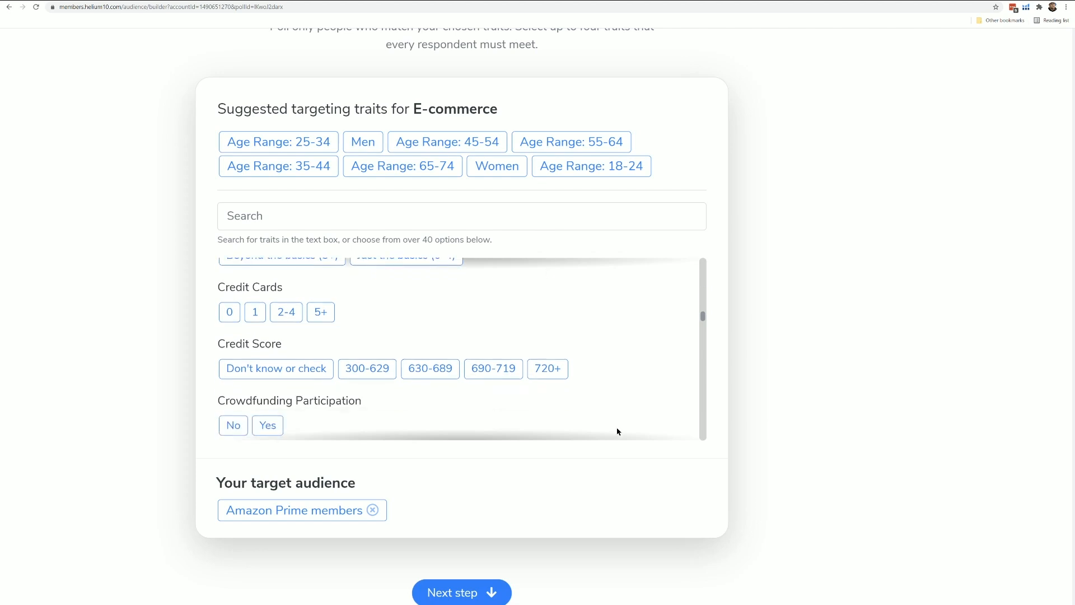
pyautogui.click(463, 591)
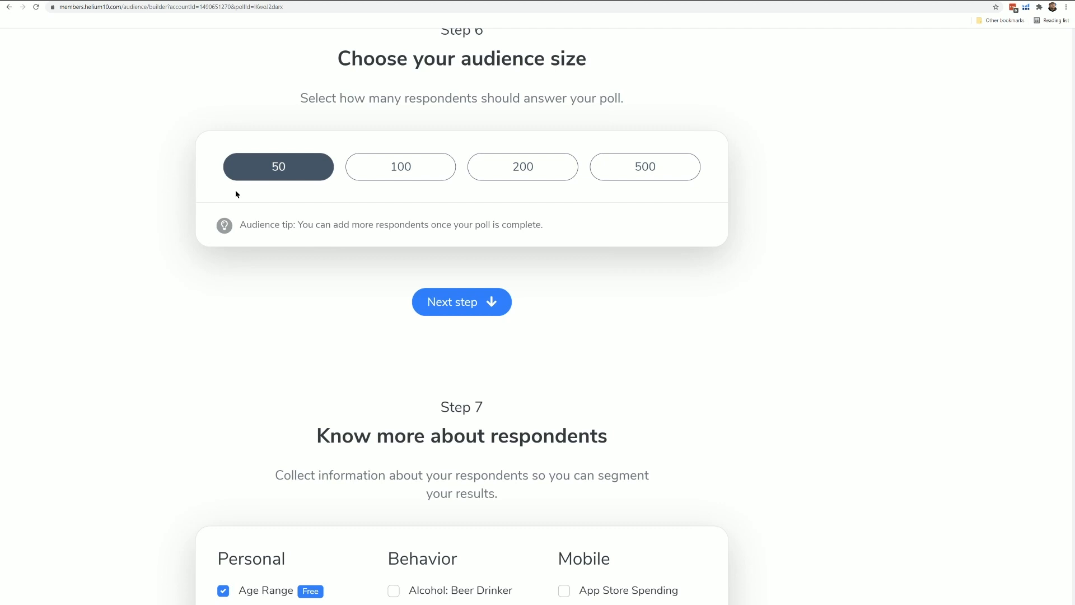
# - Examine which respondent information can be collected for segmenting the poll results
pyautogui.scroll(-4, 254, 277)
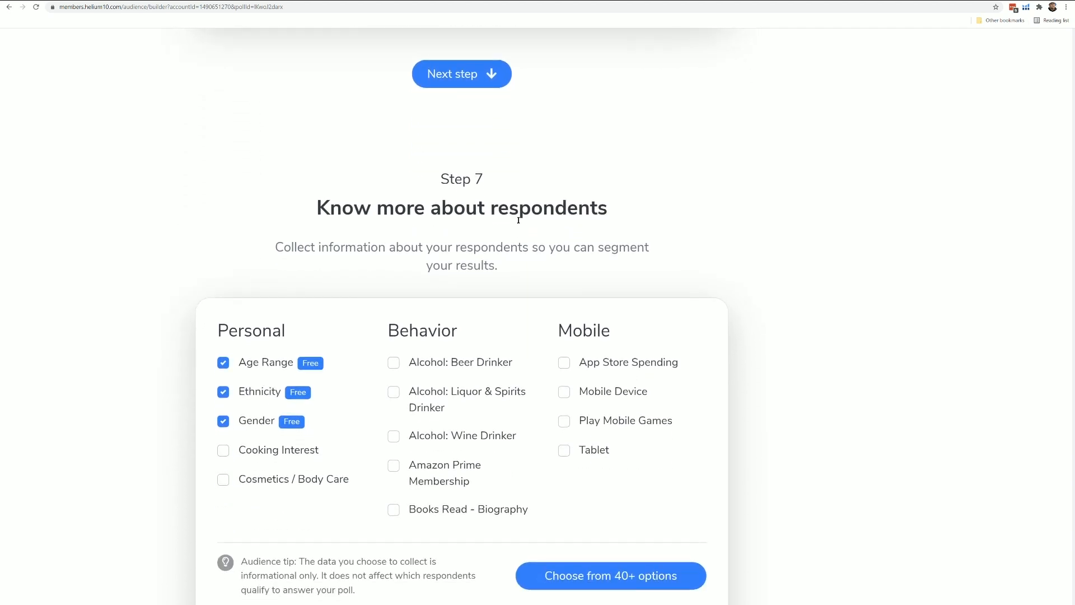
pyautogui.scroll(-1, 283, 374)
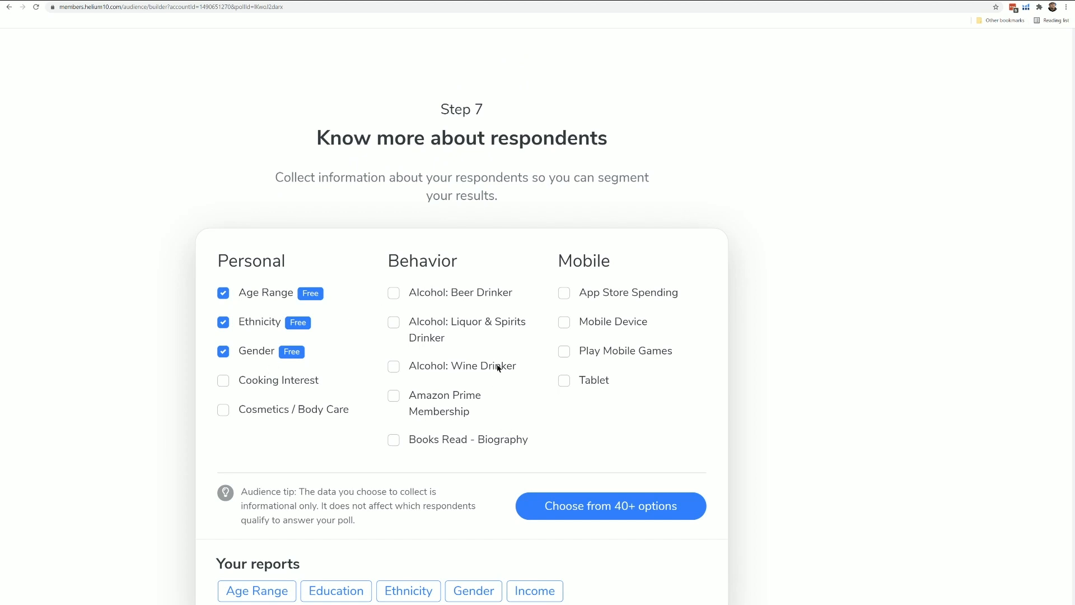
pyautogui.scroll(-1, 509, 299)
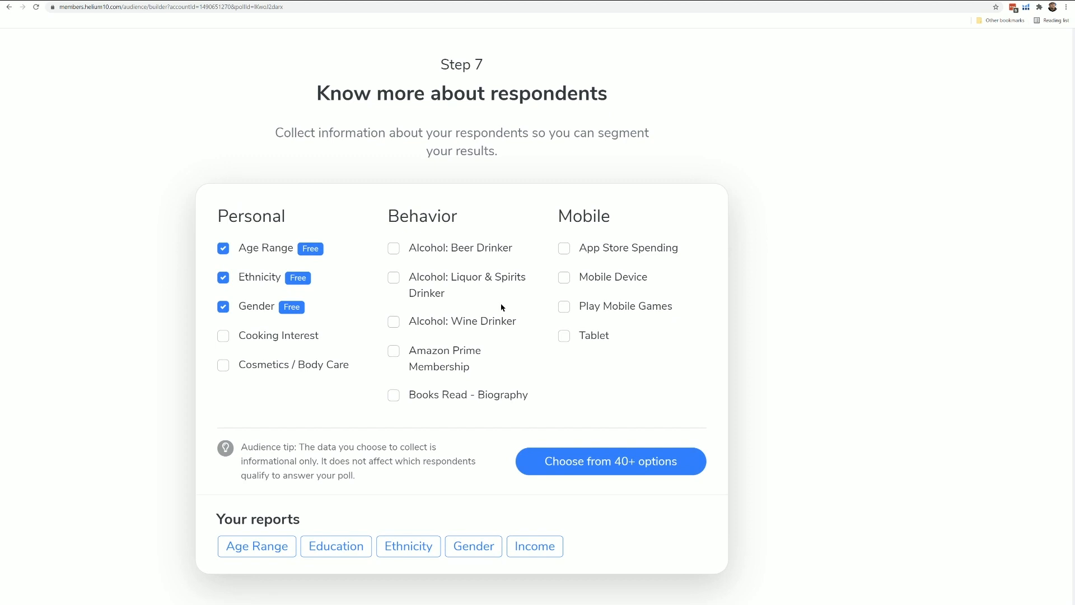
# - Confirm that the poll summary is correct and complete the checkout payment for the coffin shelf poll
pyautogui.scroll(-1, 618, 457)
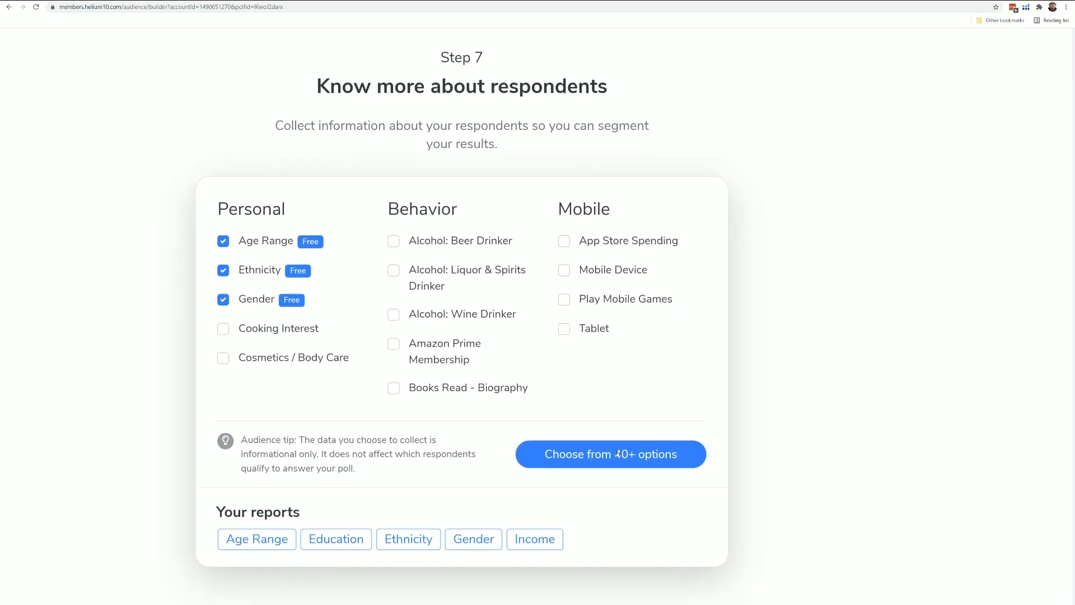
pyautogui.scroll(-7, 618, 457)
pyautogui.scroll(-1, 616, 452)
pyautogui.scroll(-1, 420, 420)
pyautogui.scroll(-5, 345, 220)
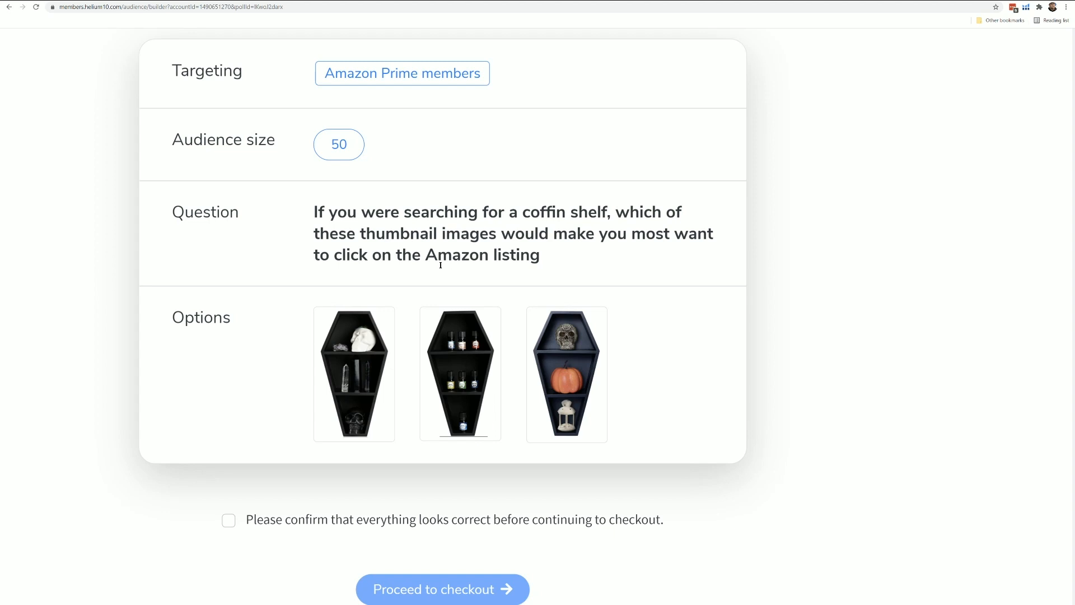
pyautogui.scroll(-2, 456, 283)
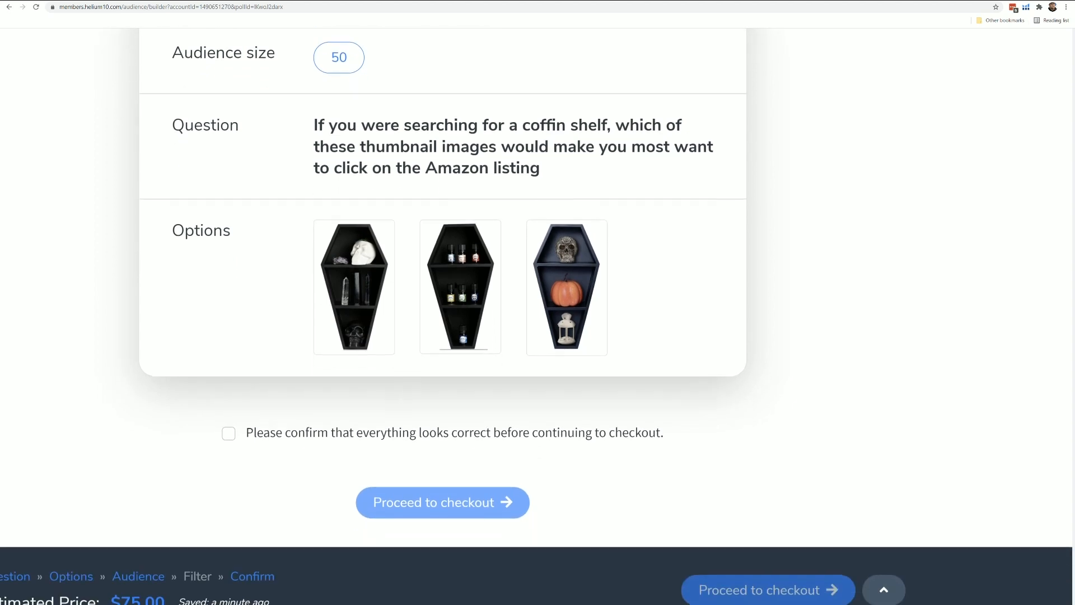
pyautogui.click(230, 437)
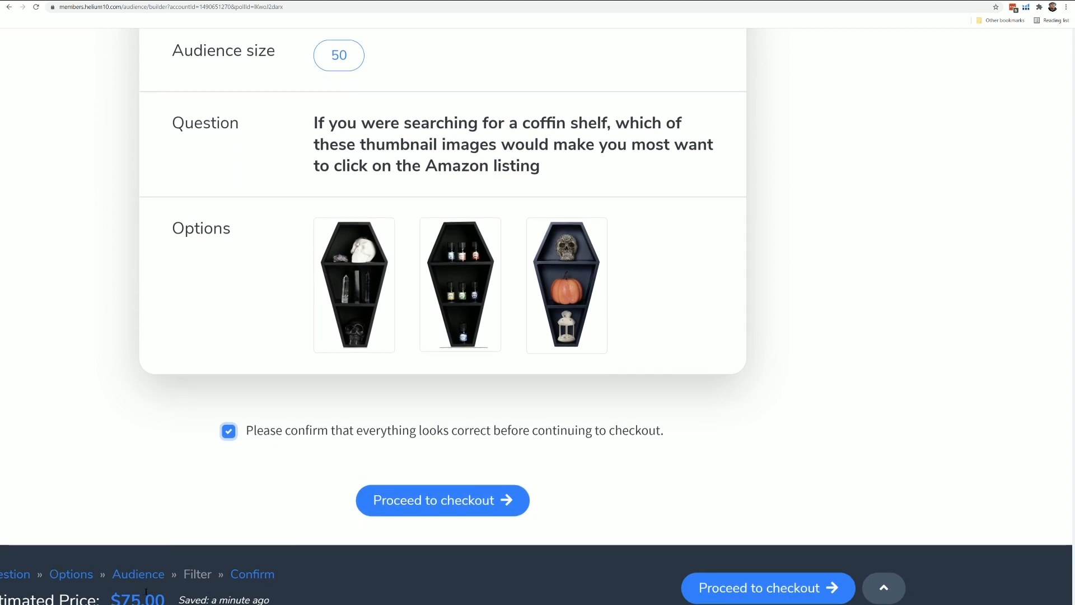
pyautogui.click(463, 503)
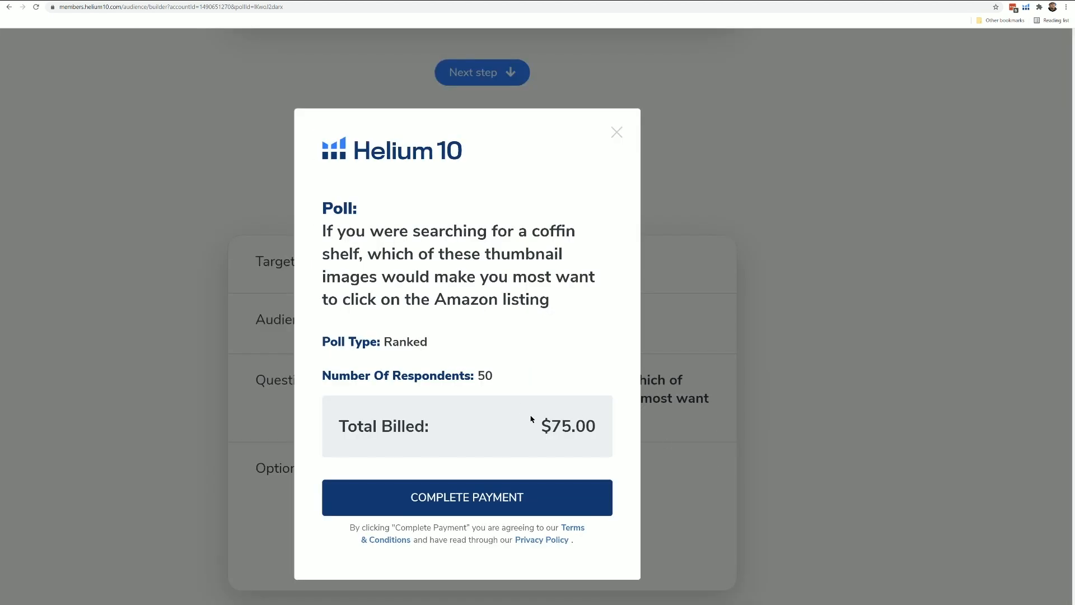
pyautogui.click(480, 497)
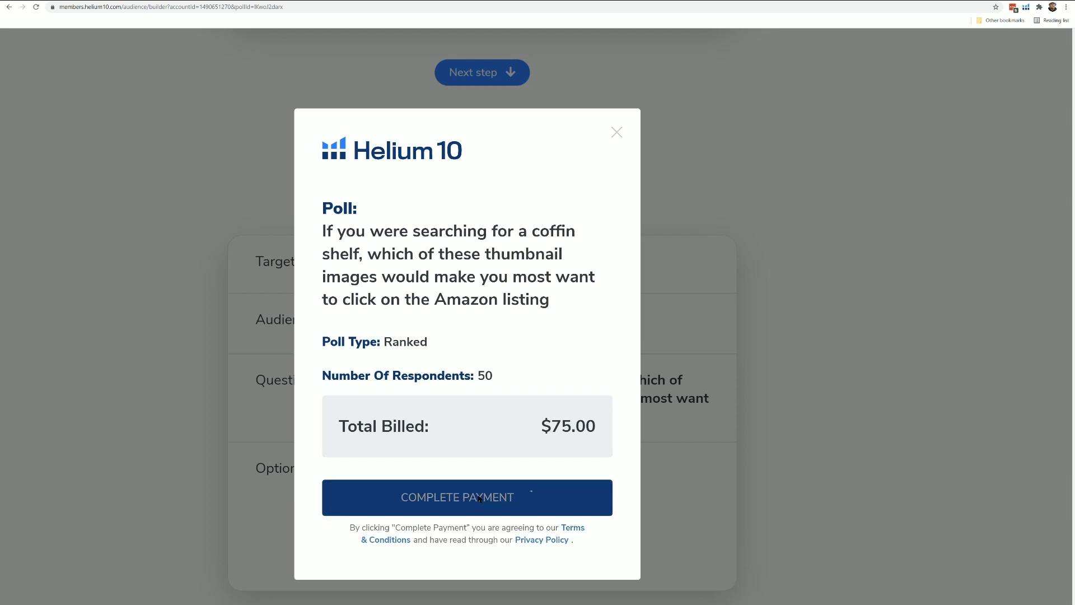